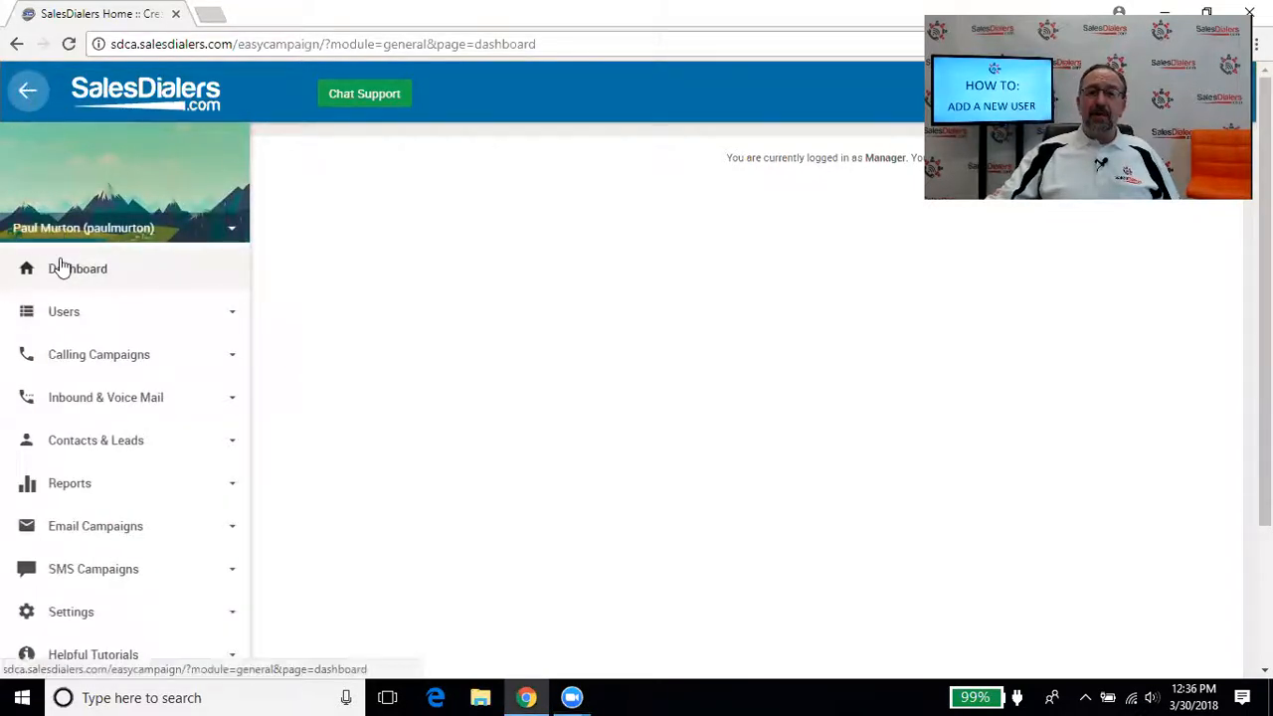
# Open the Add User form from Users and enter the new user's first and last name
pyautogui.click(64, 313)
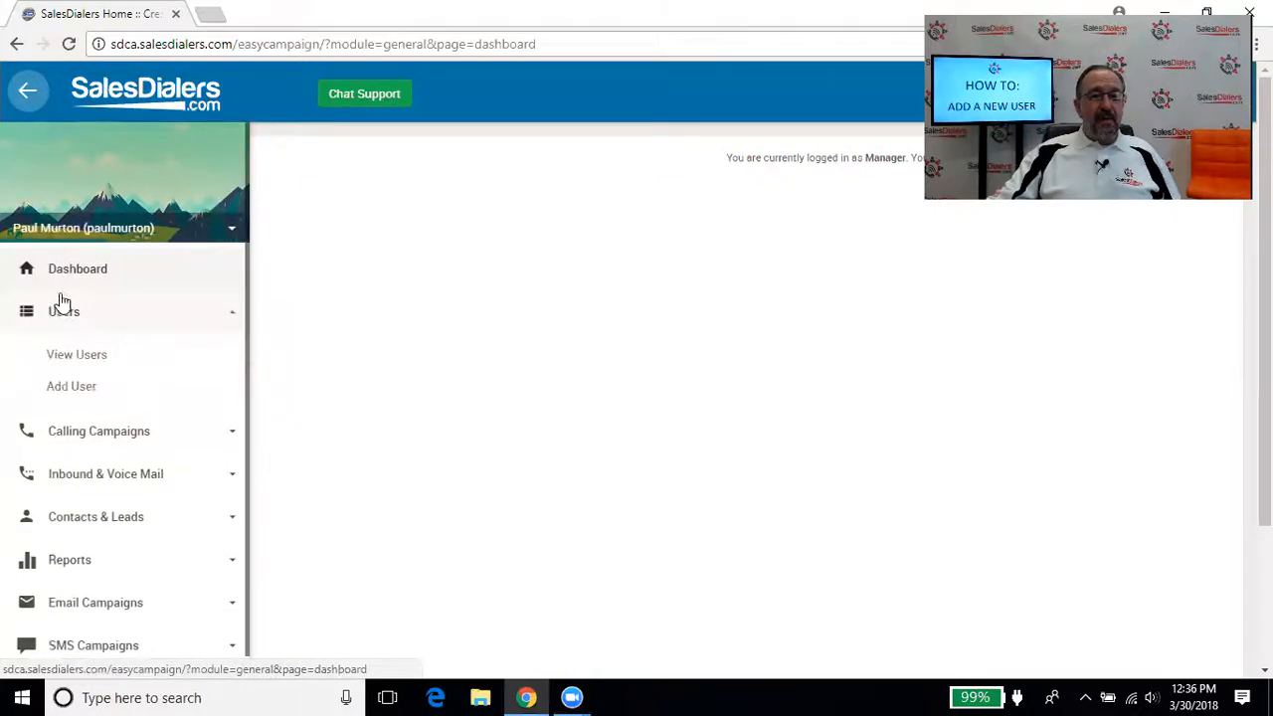
pyautogui.click(66, 387)
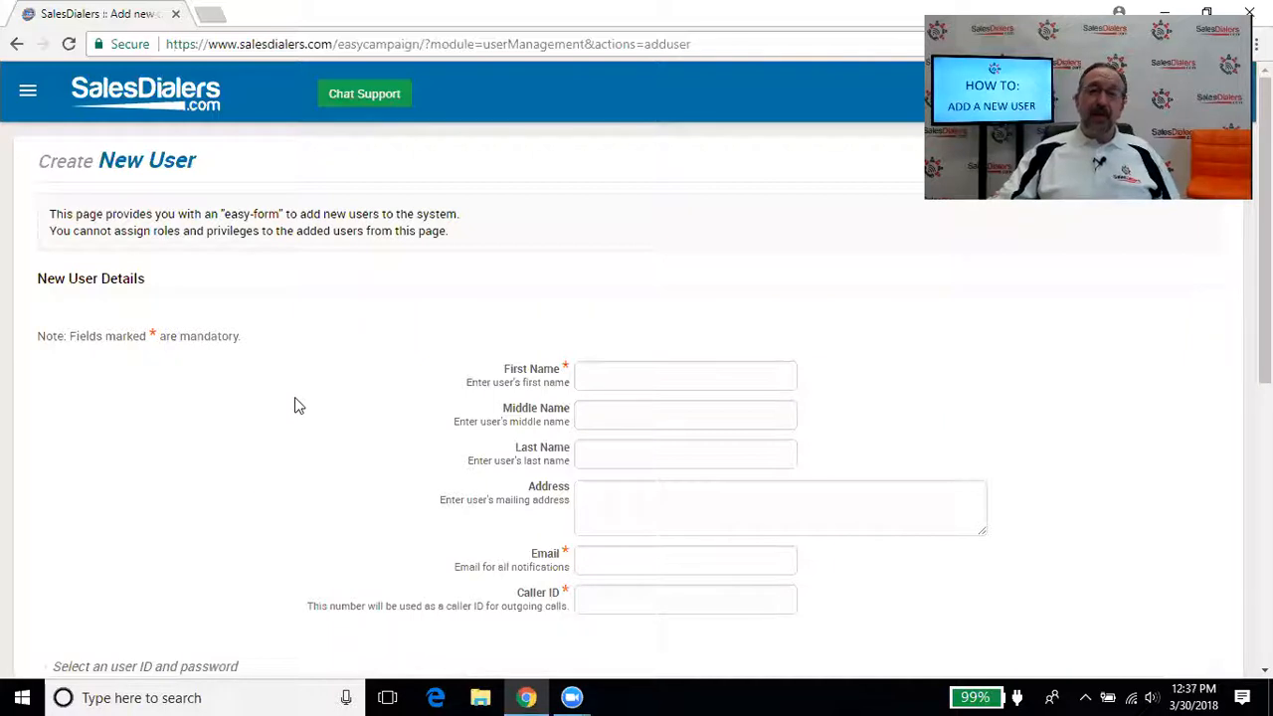
pyautogui.scroll(-2, 295, 403)
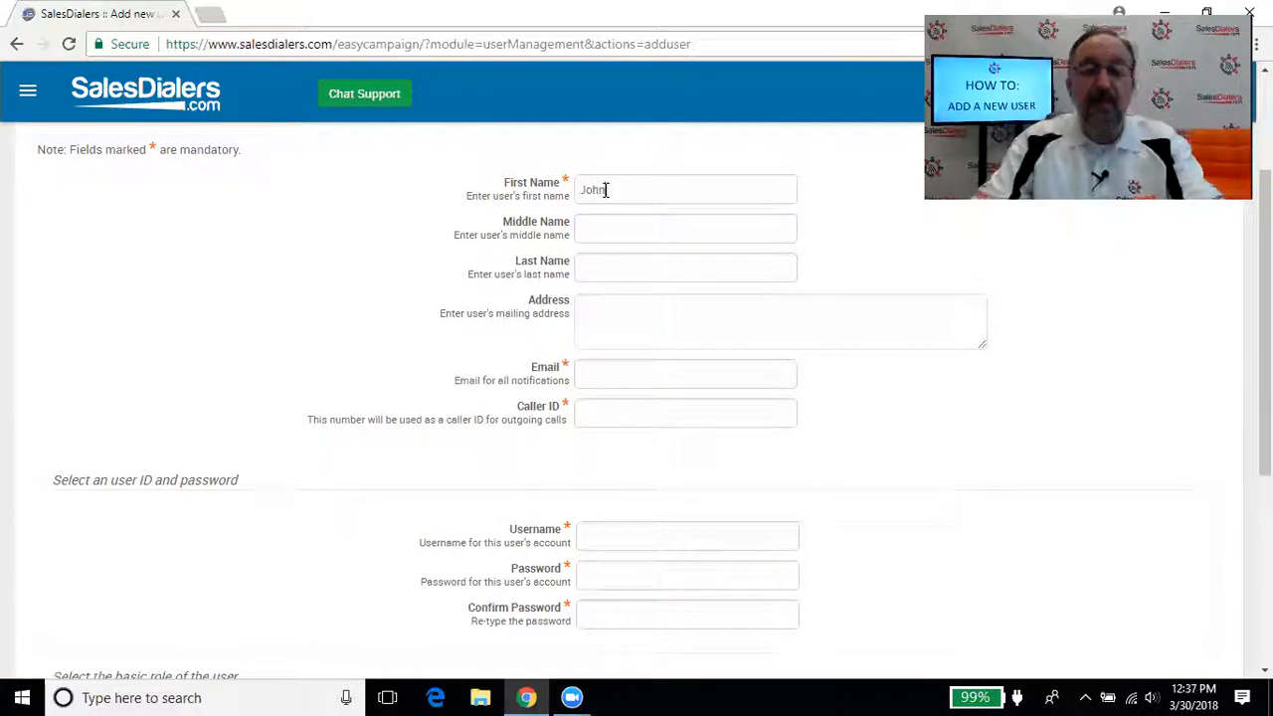
pyautogui.press('Tab')
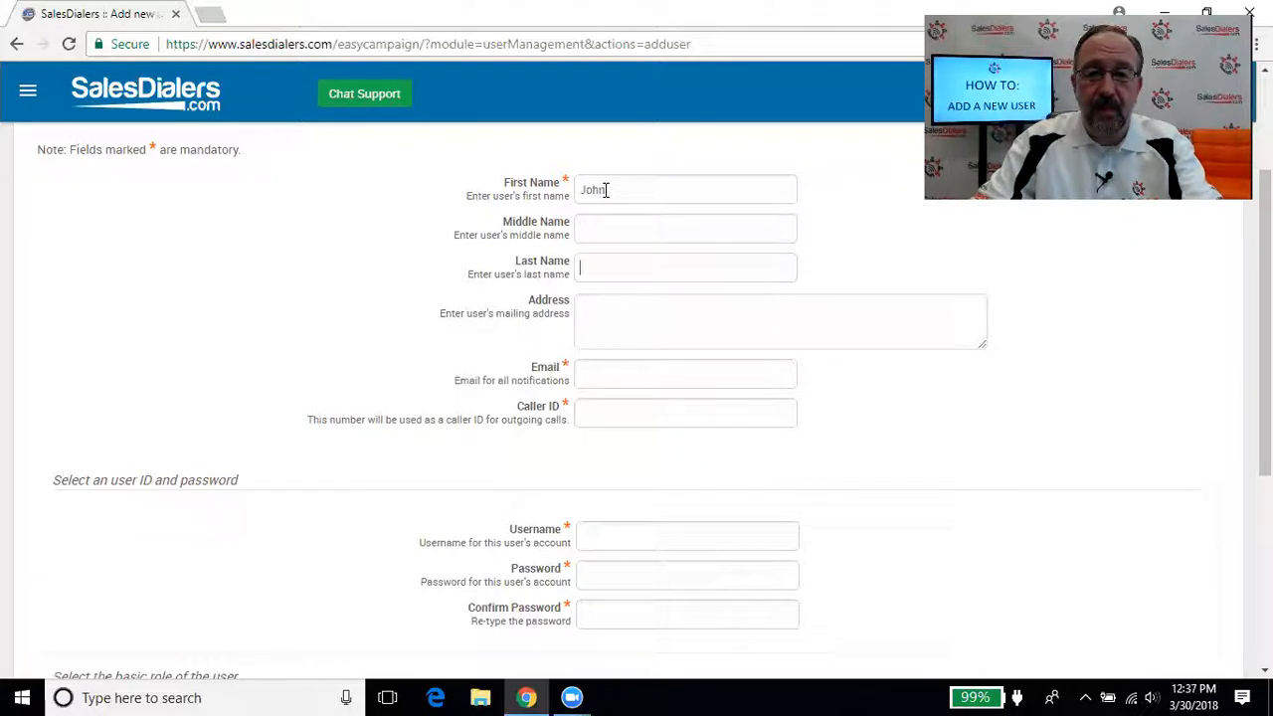
pyautogui.write('Smith')
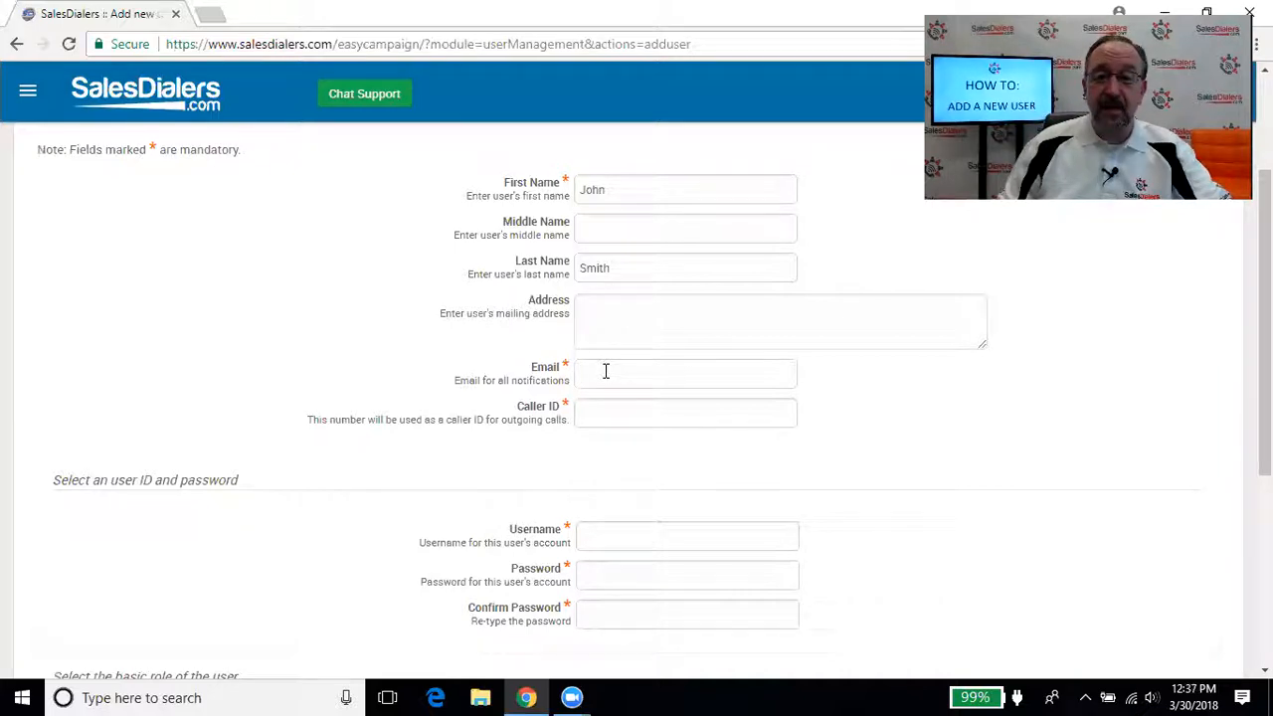
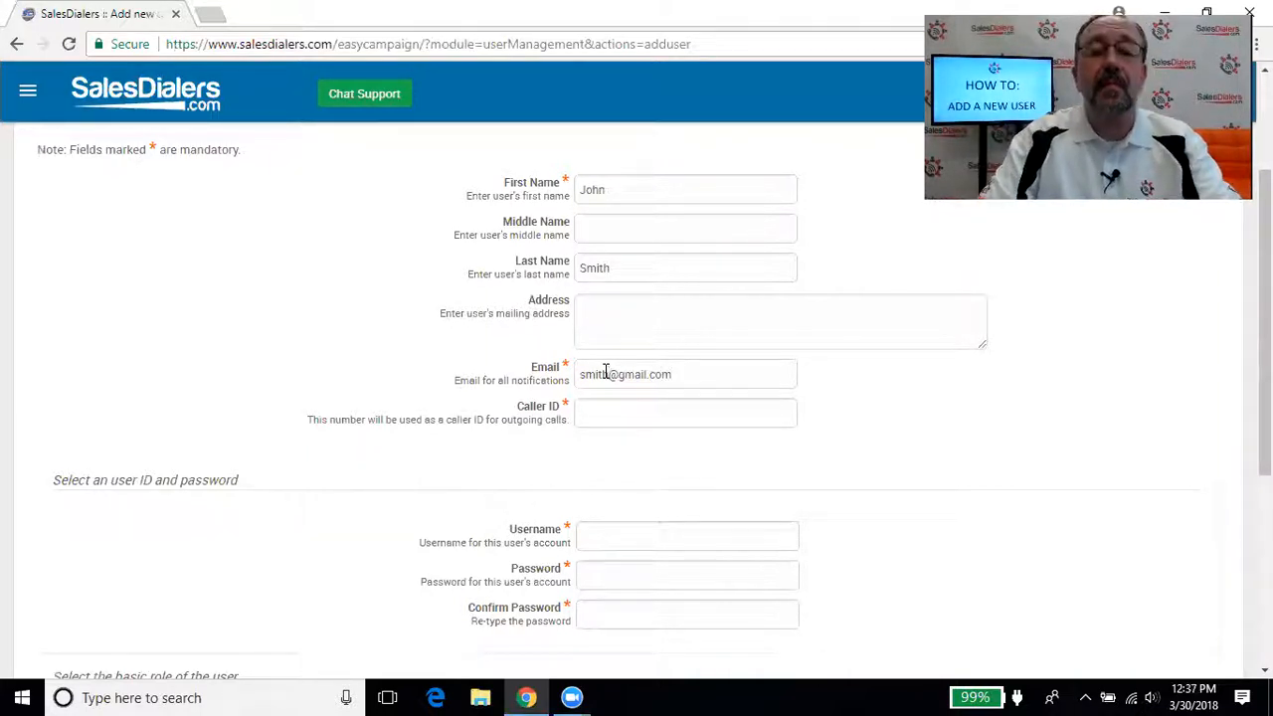
# Fill in the user's e-mail address, correcting a typo, and enter the caller ID number
pyautogui.press('Tab')
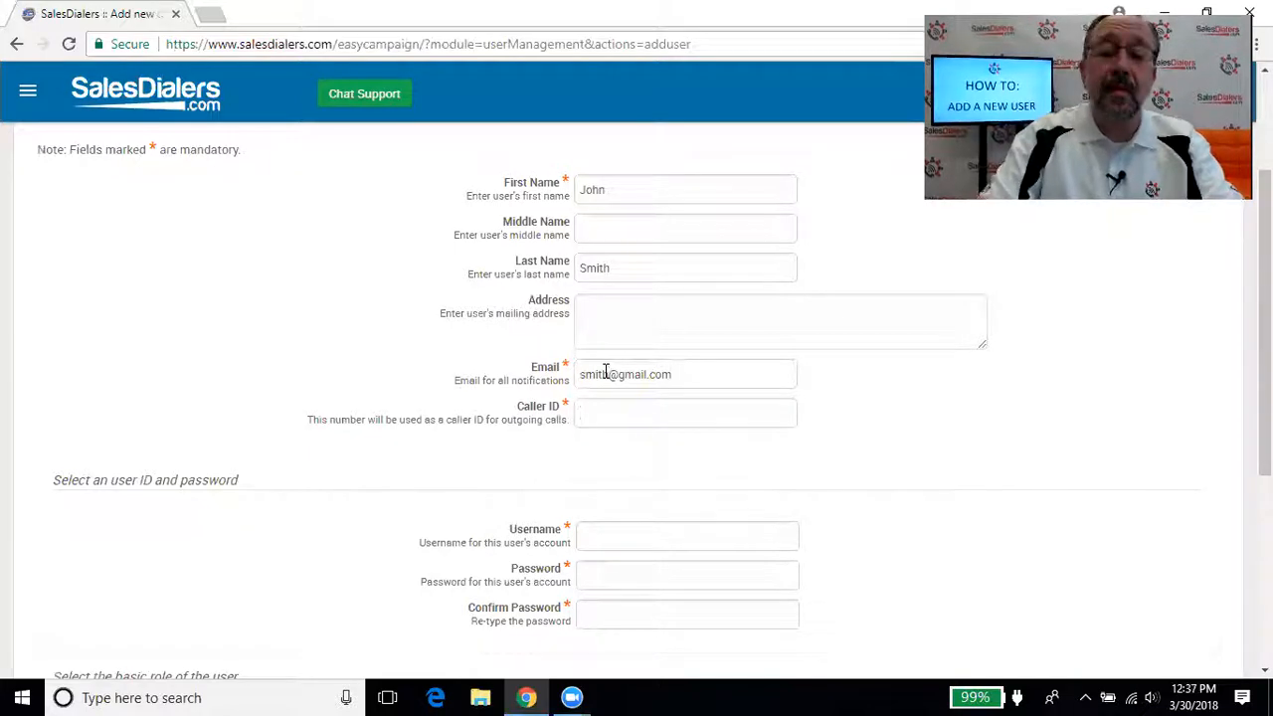
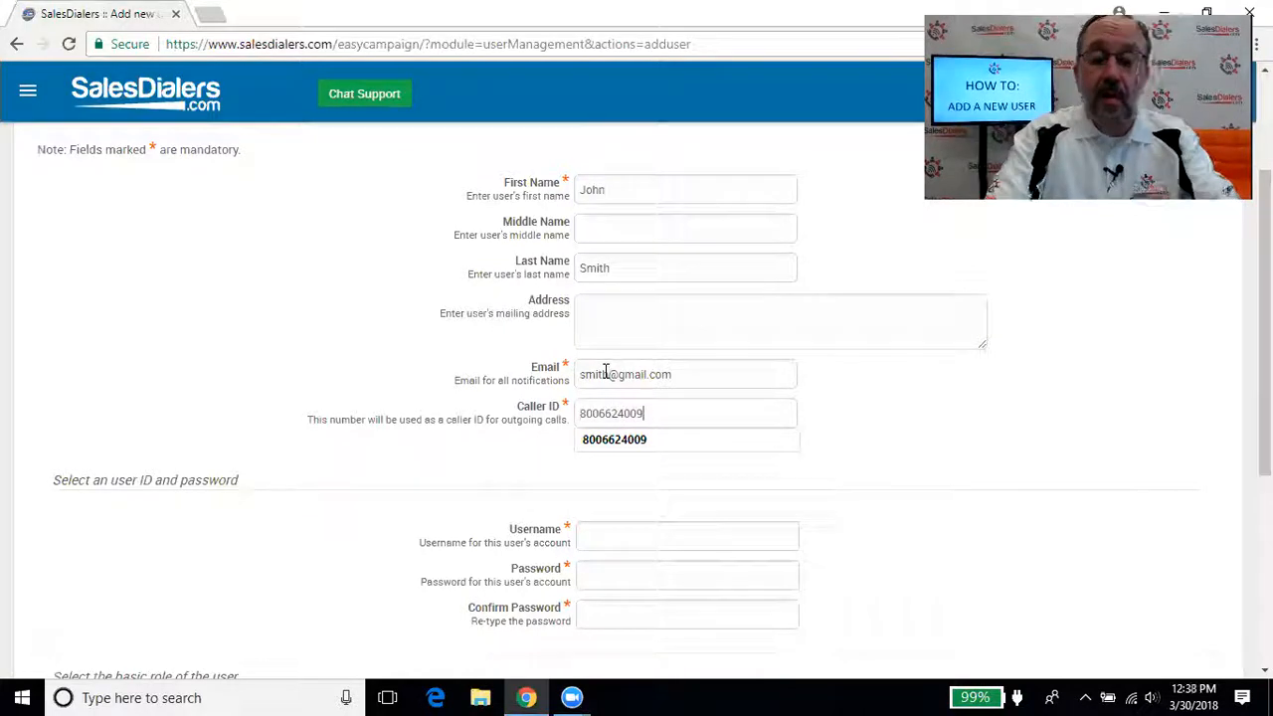
pyautogui.click(994, 454)
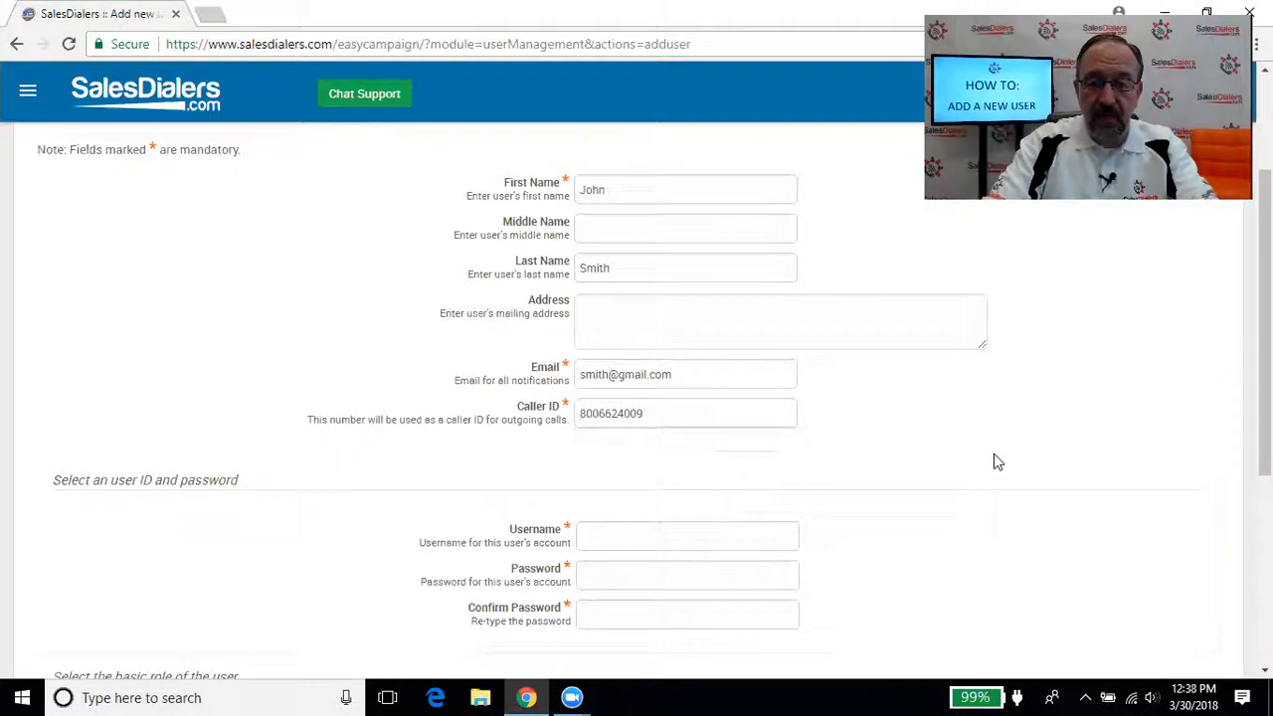
# Enter the username salesrep1, then type the password and its confirmation
pyautogui.click(625, 537)
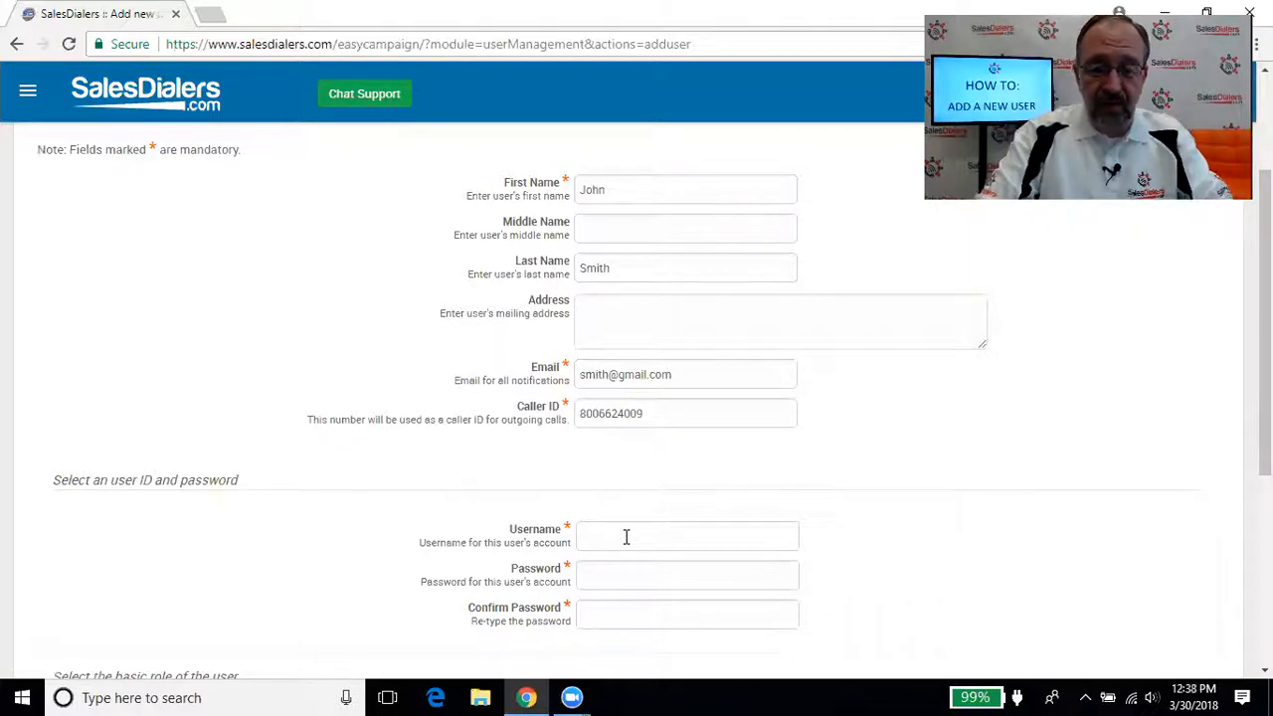
pyautogui.write('alesrep')
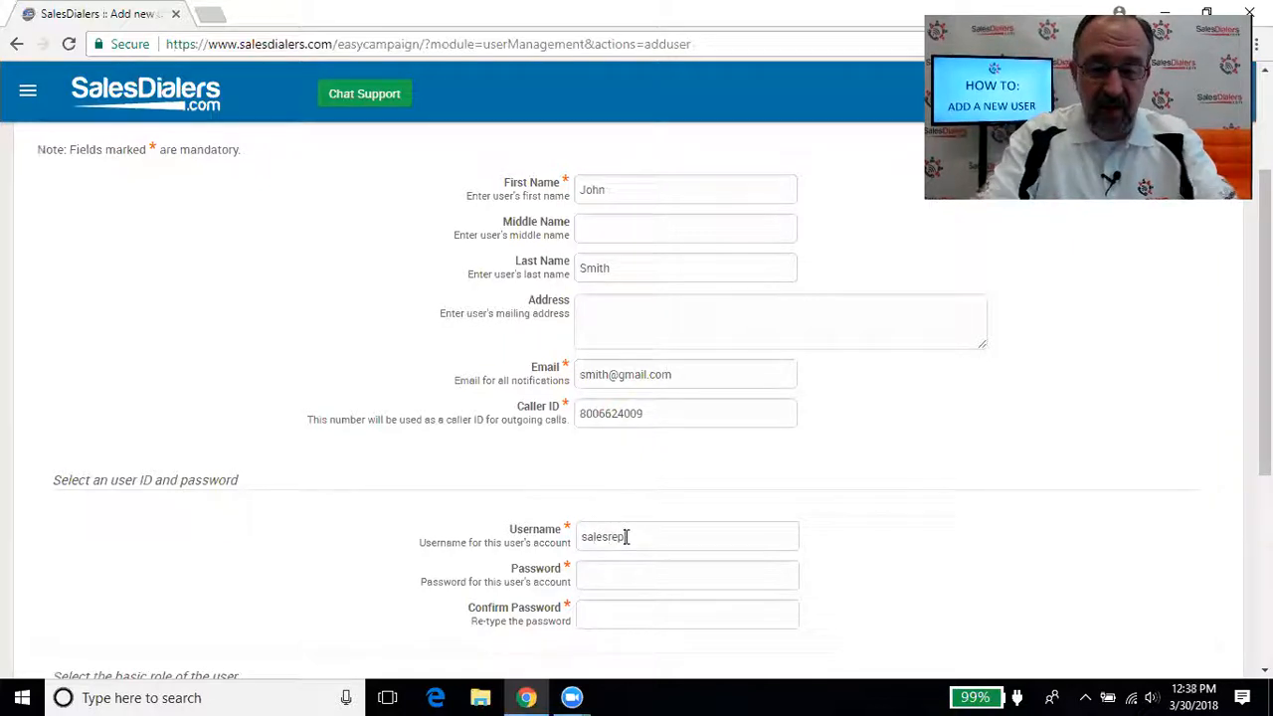
pyautogui.press('Tab')
pyautogui.write('•••')
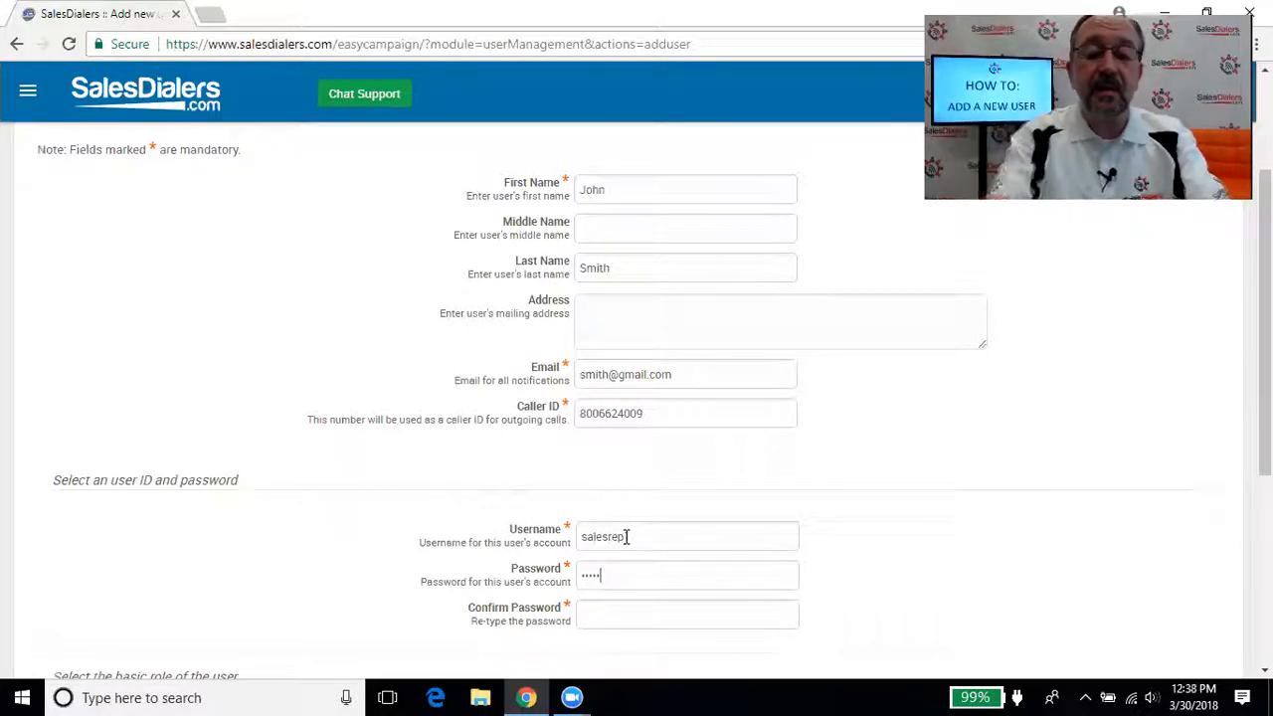
pyautogui.write('•')
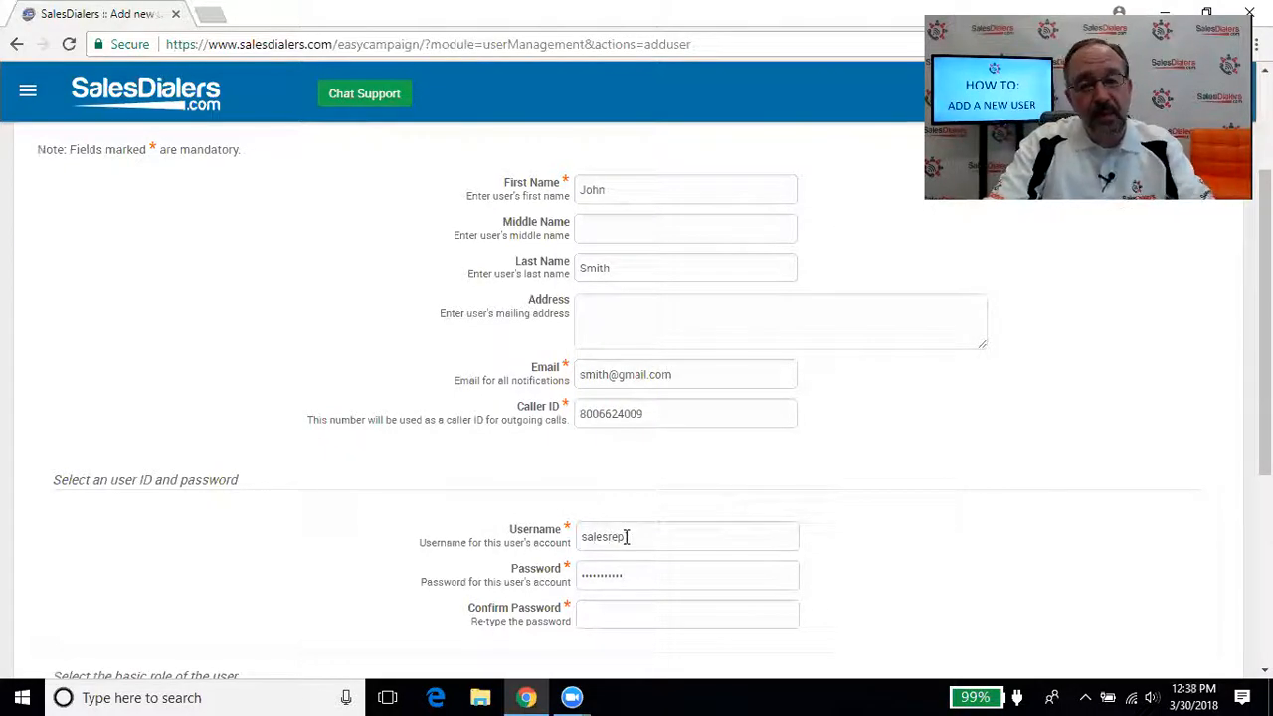
pyautogui.click(611, 609)
pyautogui.write('••••••••')
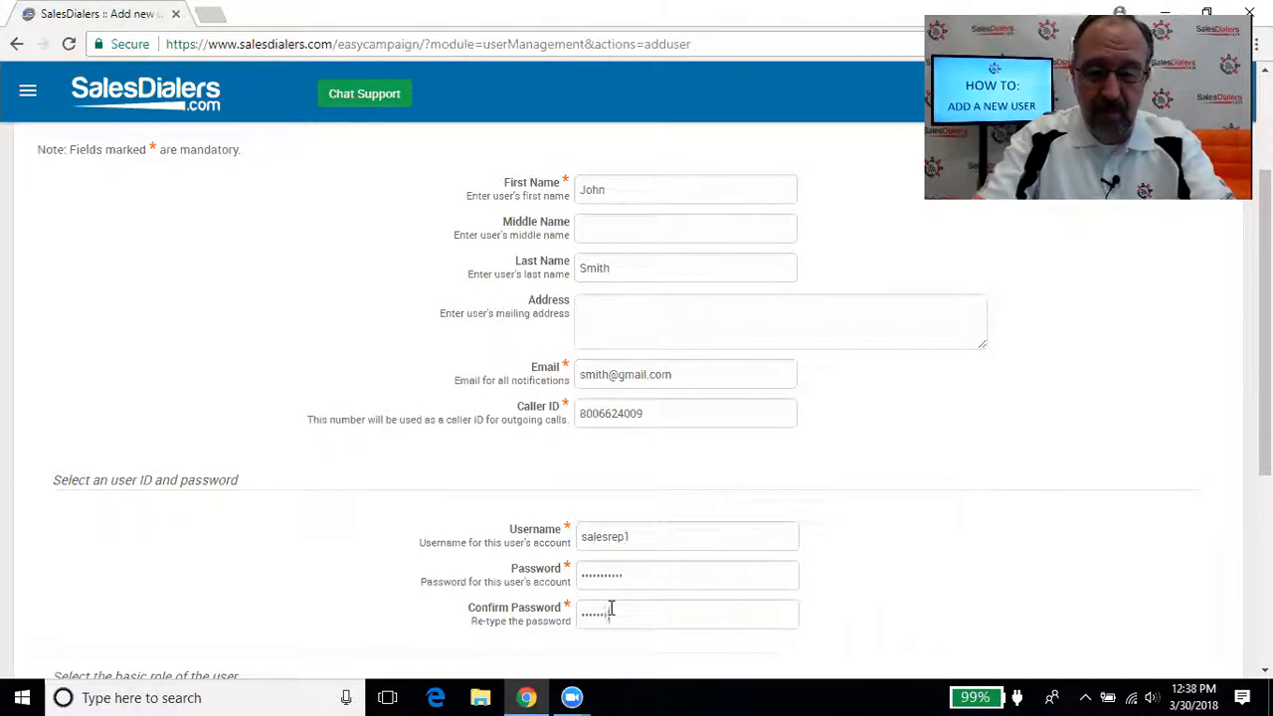
pyautogui.write('•')
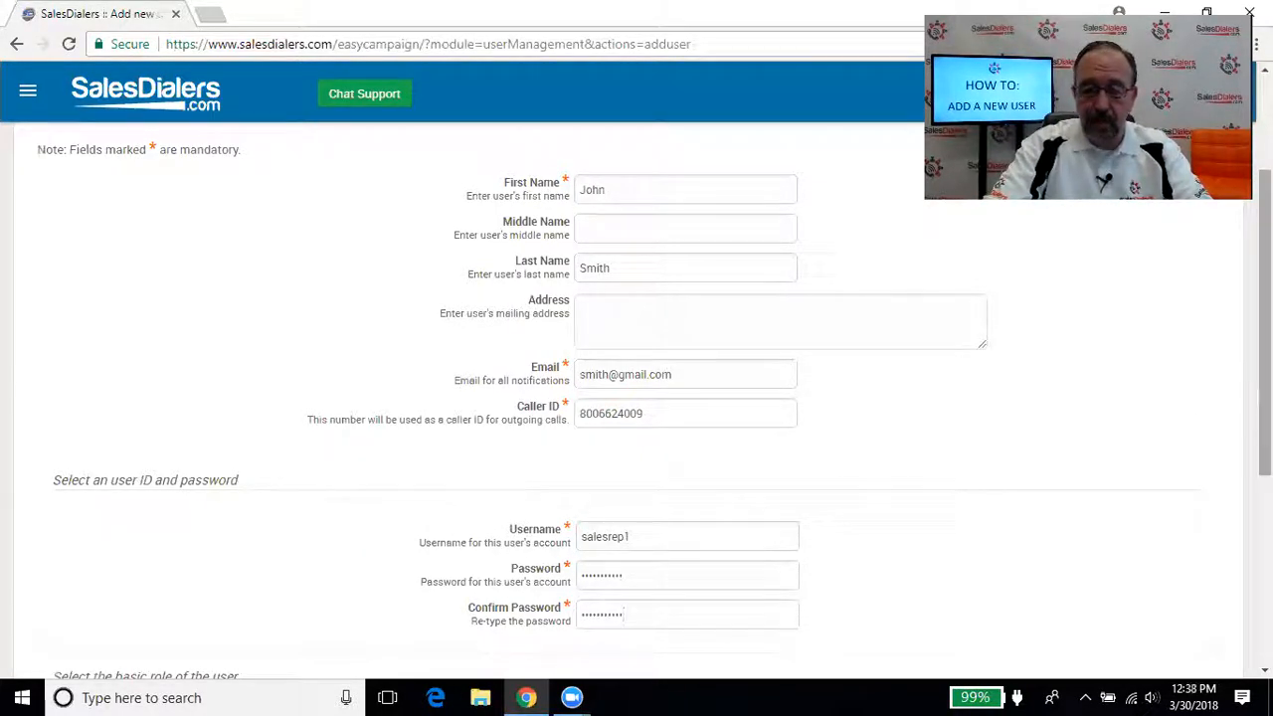
# Make Agents the default and access user group, enable access details creation, and submit
pyautogui.scroll(-3, 637, 398)
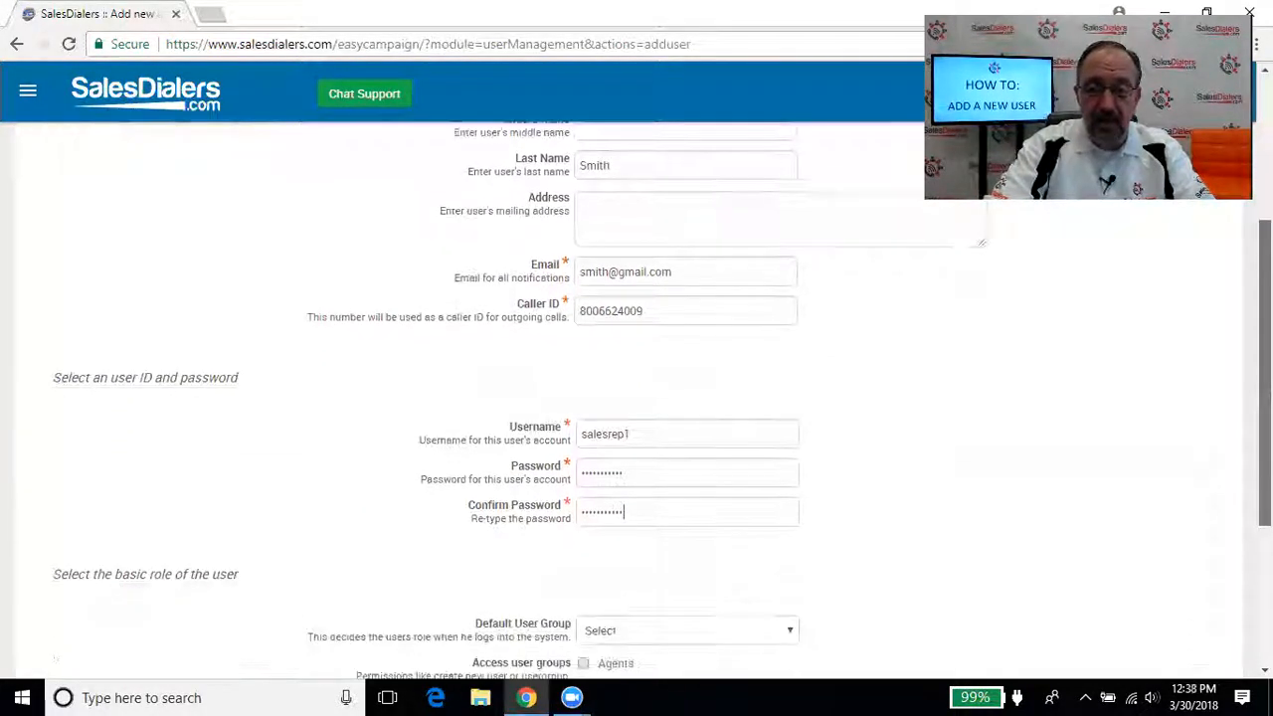
pyautogui.scroll(-1, 566, 308)
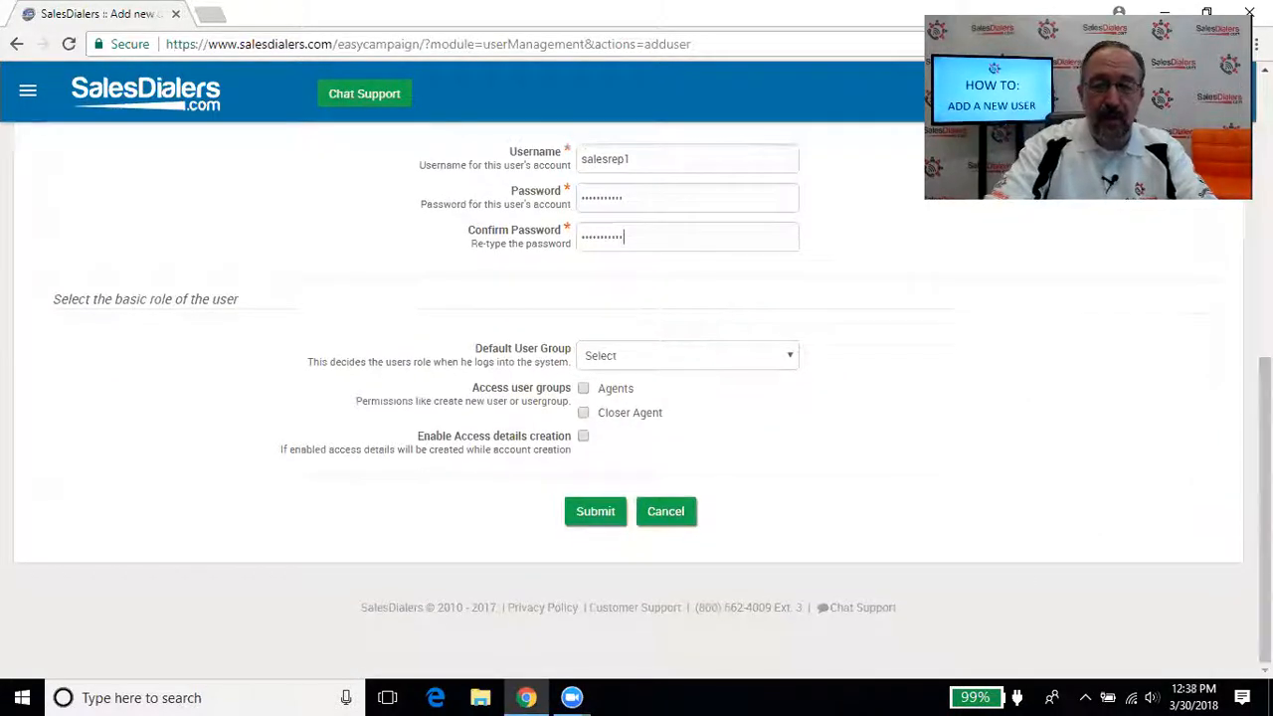
pyautogui.click(642, 358)
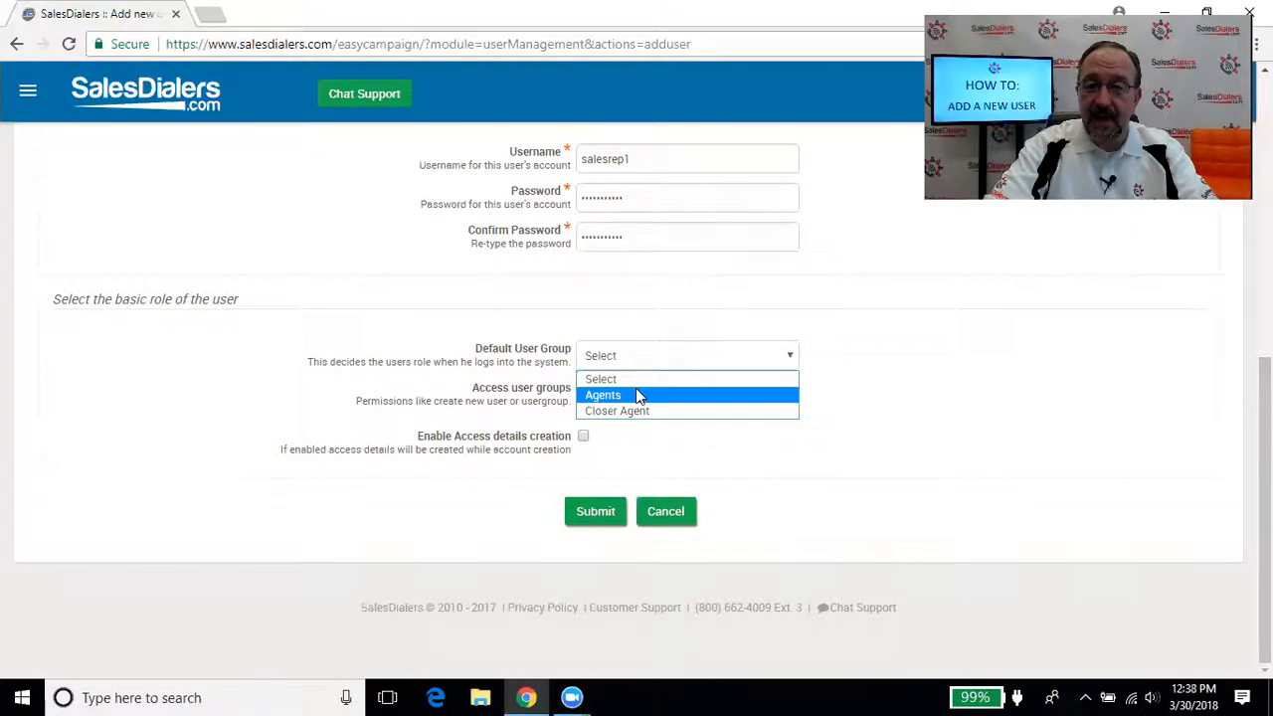
pyautogui.click(637, 394)
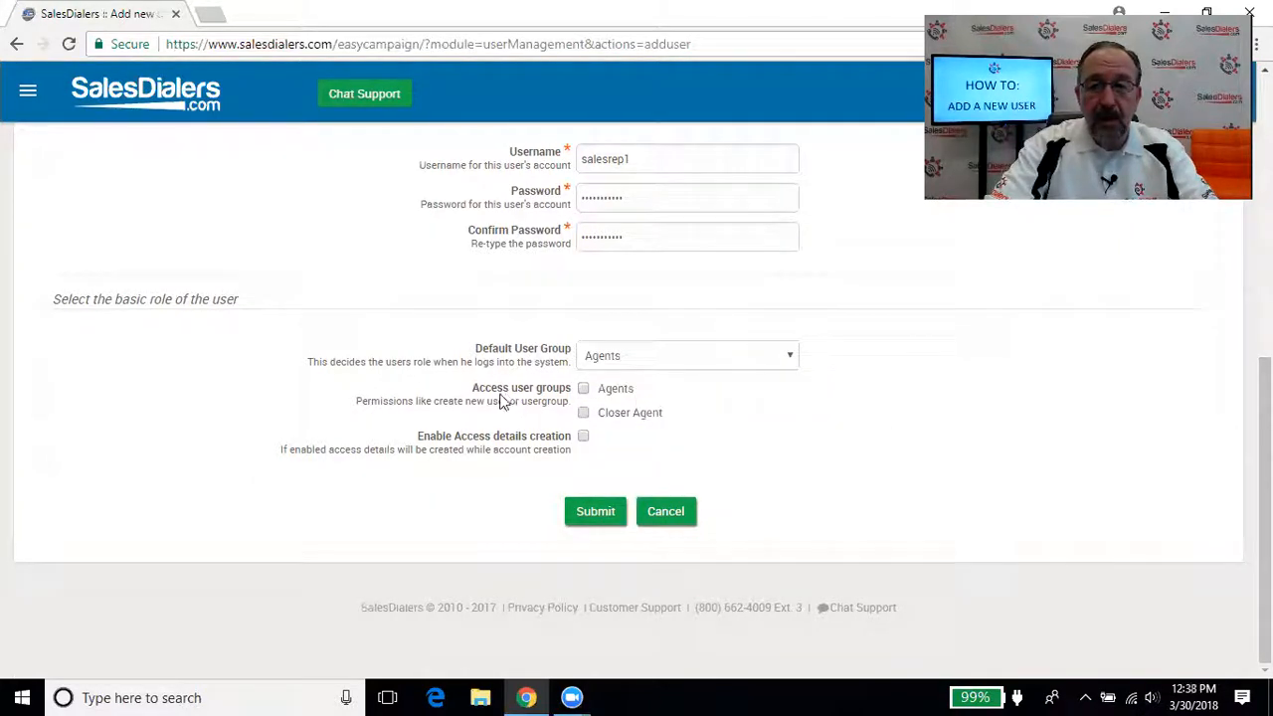
pyautogui.click(584, 390)
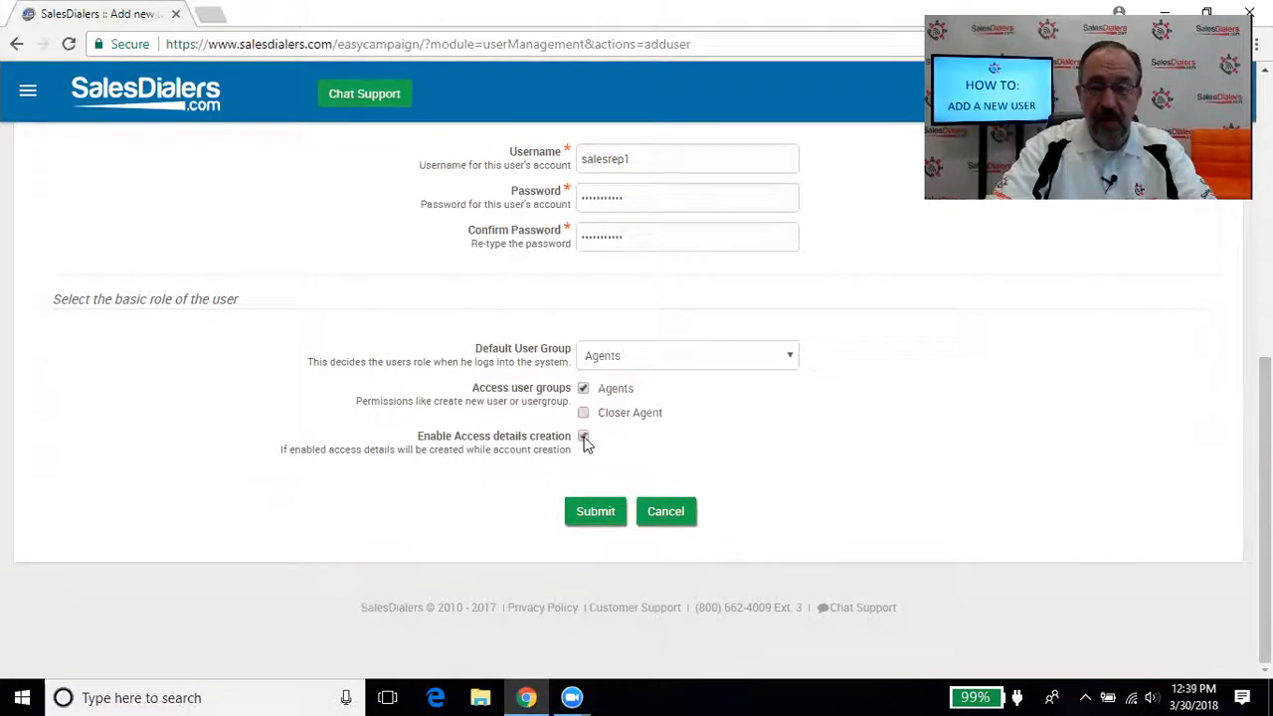
pyautogui.click(597, 512)
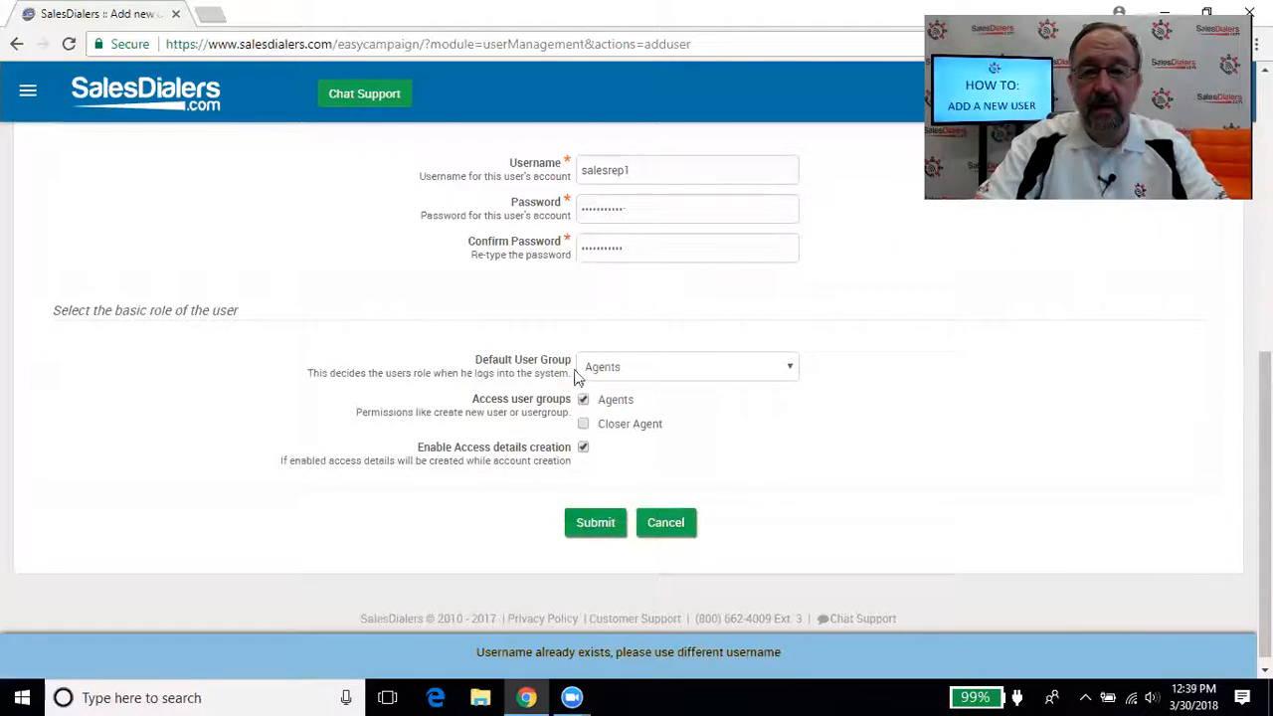
# Replace the rejected username with demouser, re-enter both passwords, and resubmit the account
pyautogui.click(681, 170)
pyautogui.moveTo(680, 170); pyautogui.dragTo(452, 179)
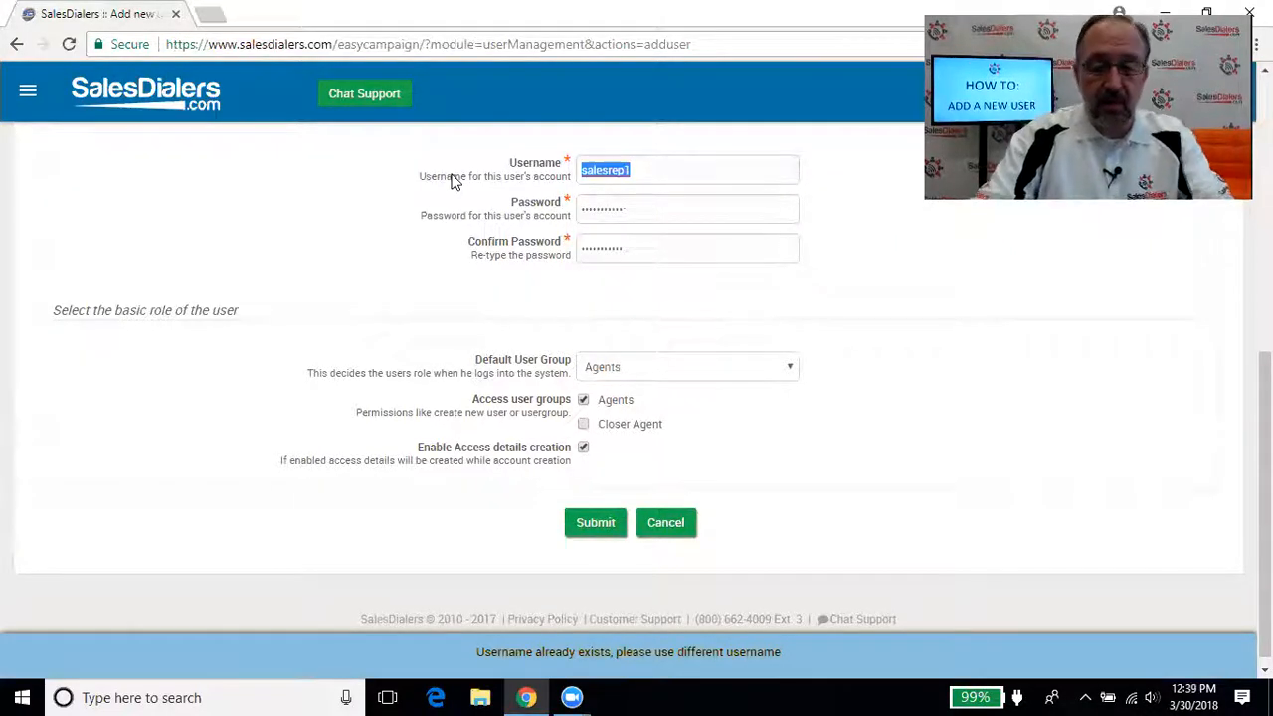
pyautogui.write('d')
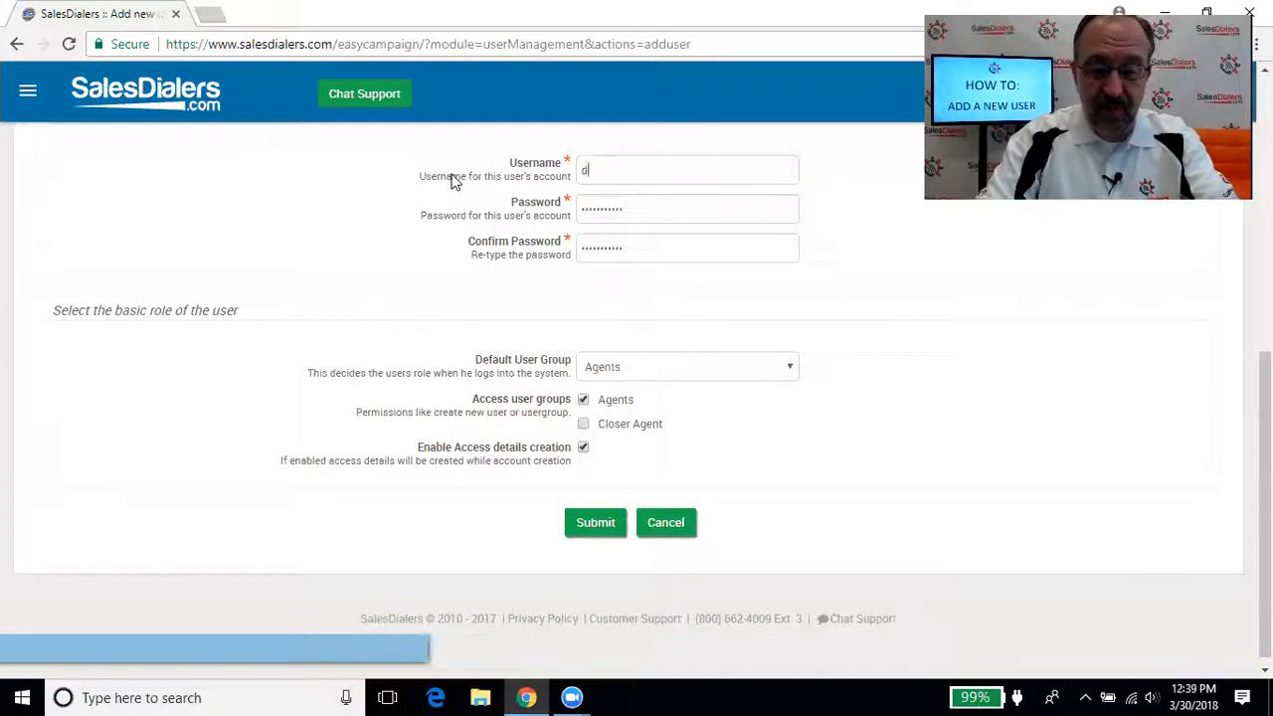
pyautogui.write('emouser')
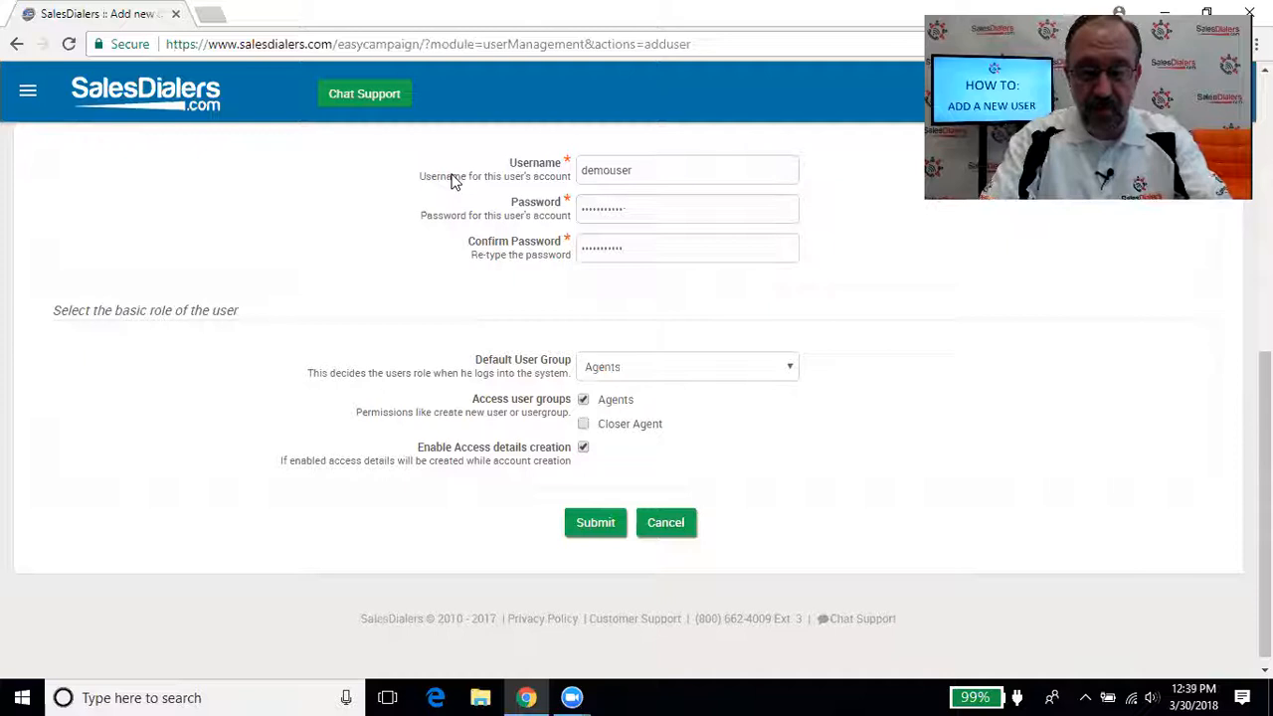
pyautogui.press('Tab')
pyautogui.write('••••••')
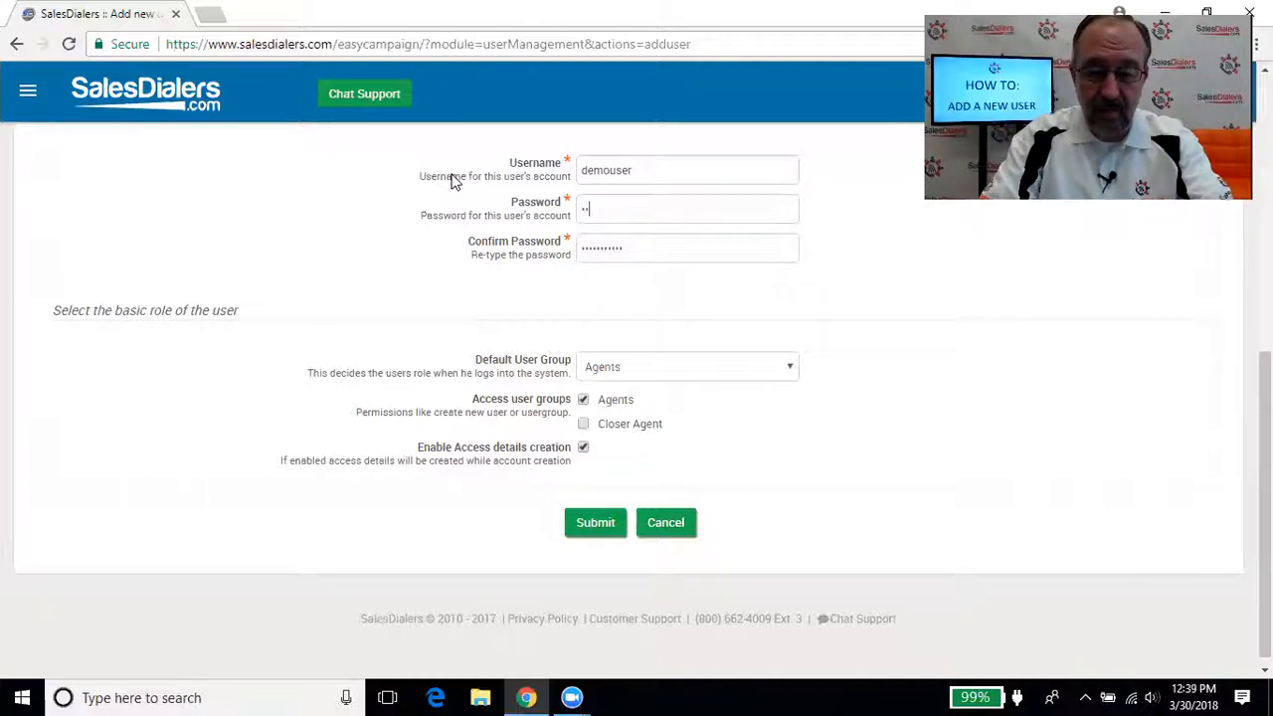
pyautogui.write('•')
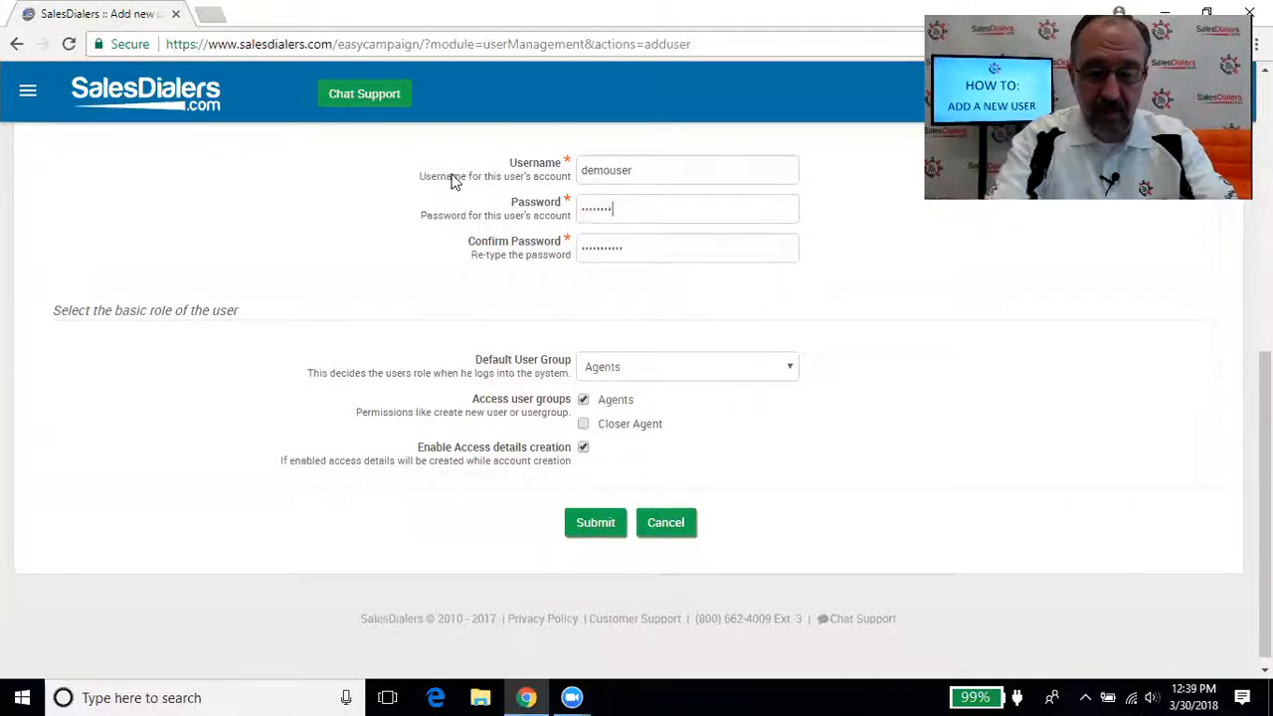
pyautogui.press('Tab')
pyautogui.write('•••••••••')
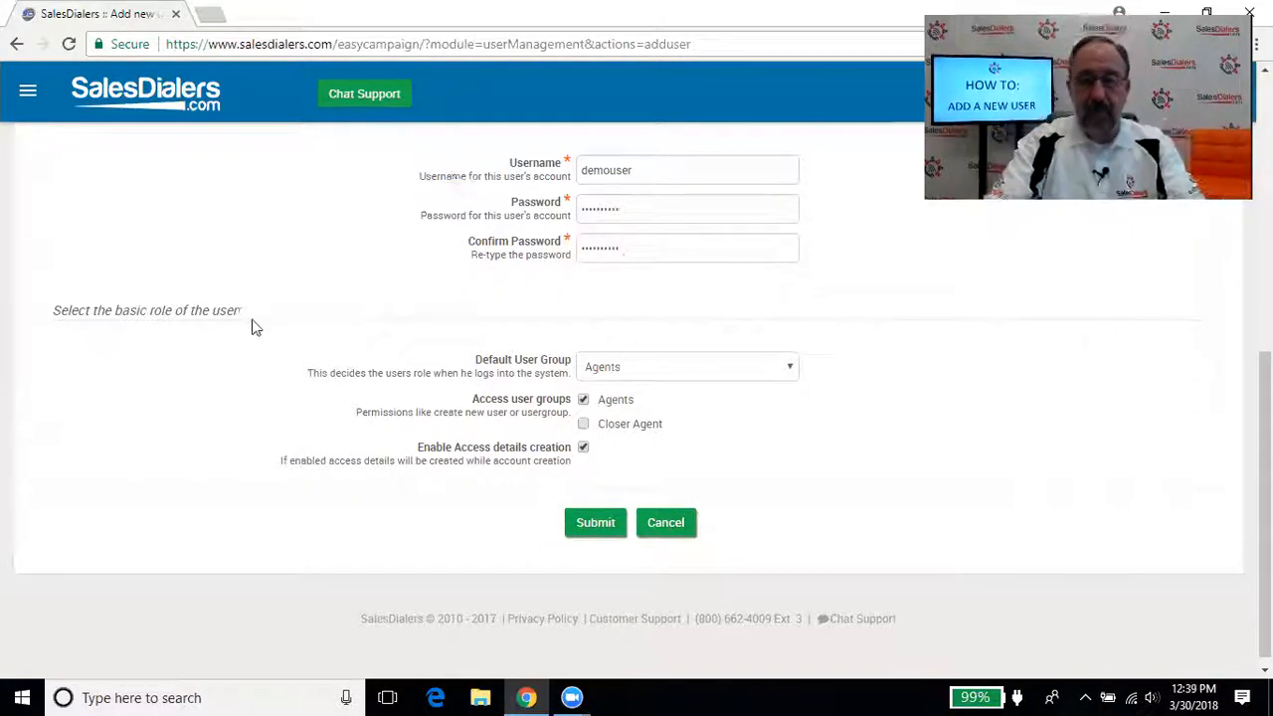
pyautogui.click(609, 525)
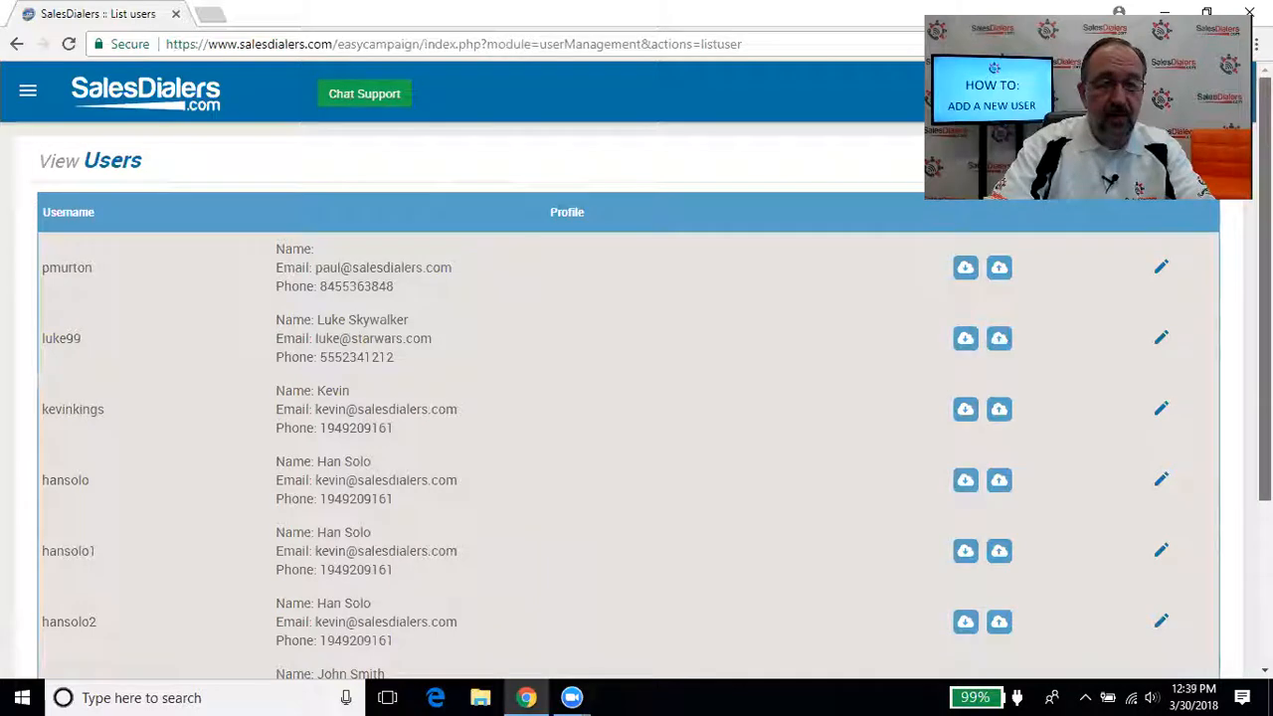
# Find demouser in View Users, review its saved details on the edit page, then cancel
pyautogui.scroll(-1, 637, 397)
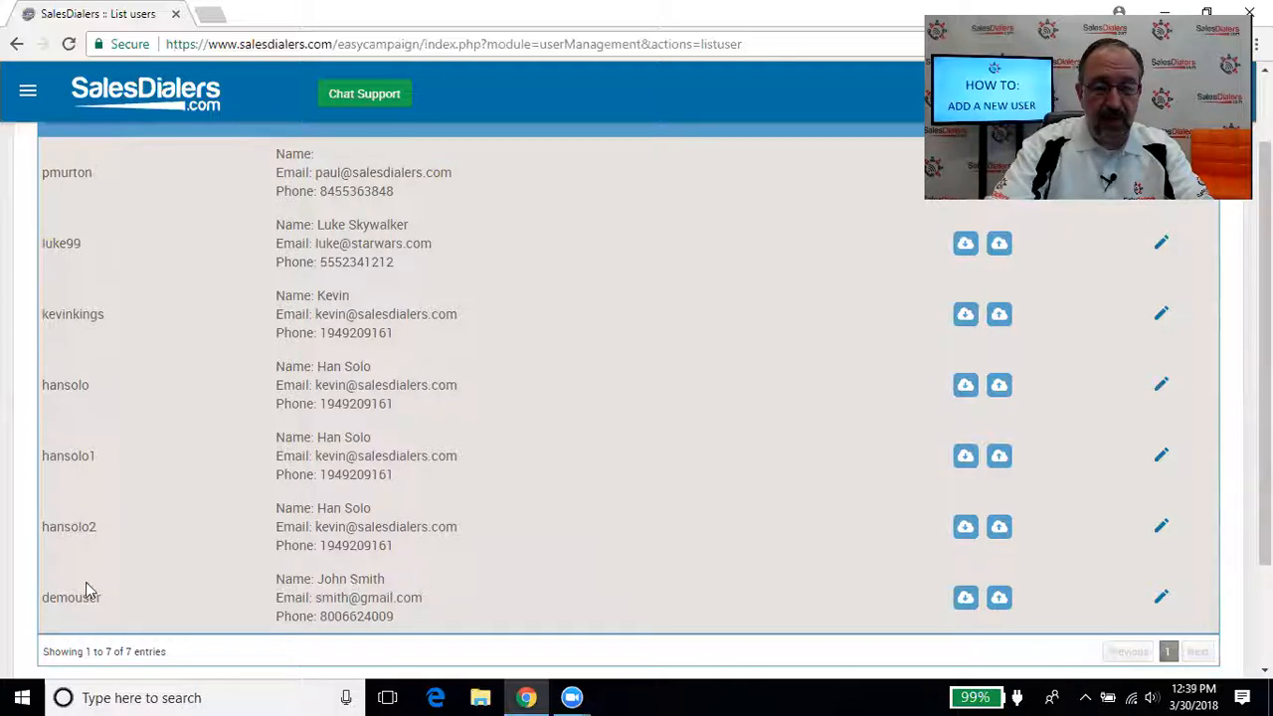
pyautogui.click(1162, 601)
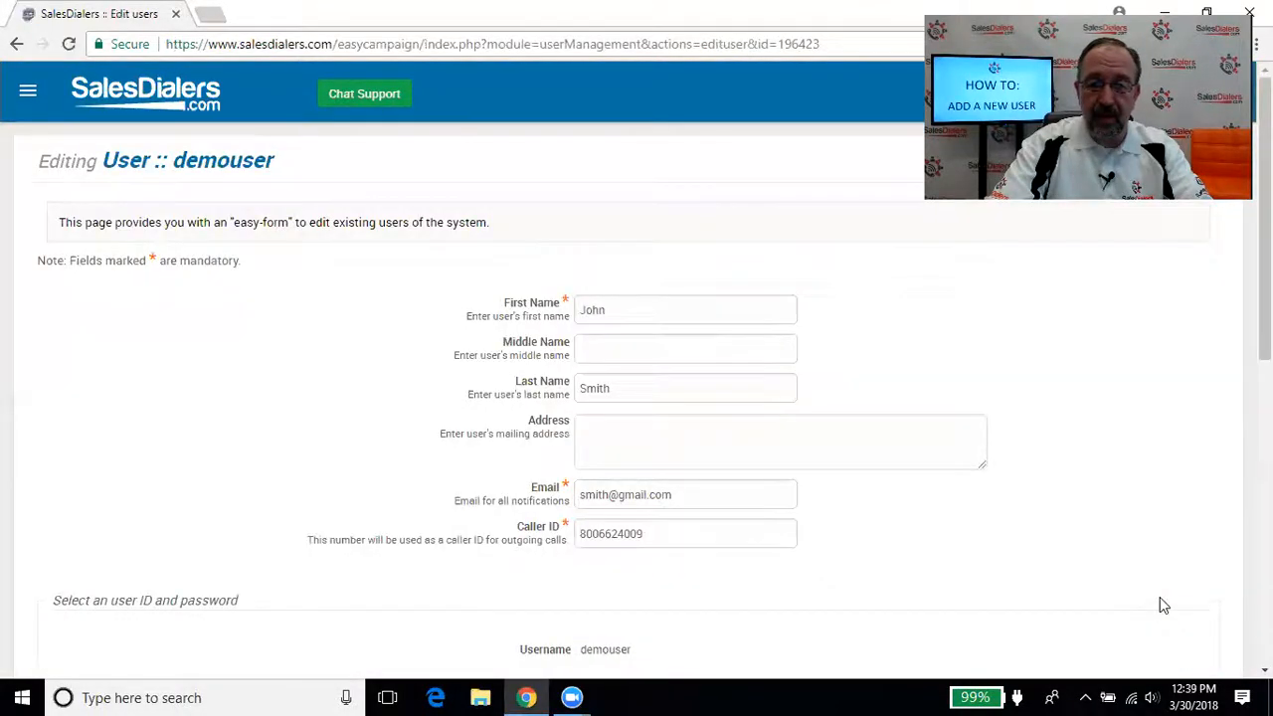
pyautogui.scroll(-3, 636, 397)
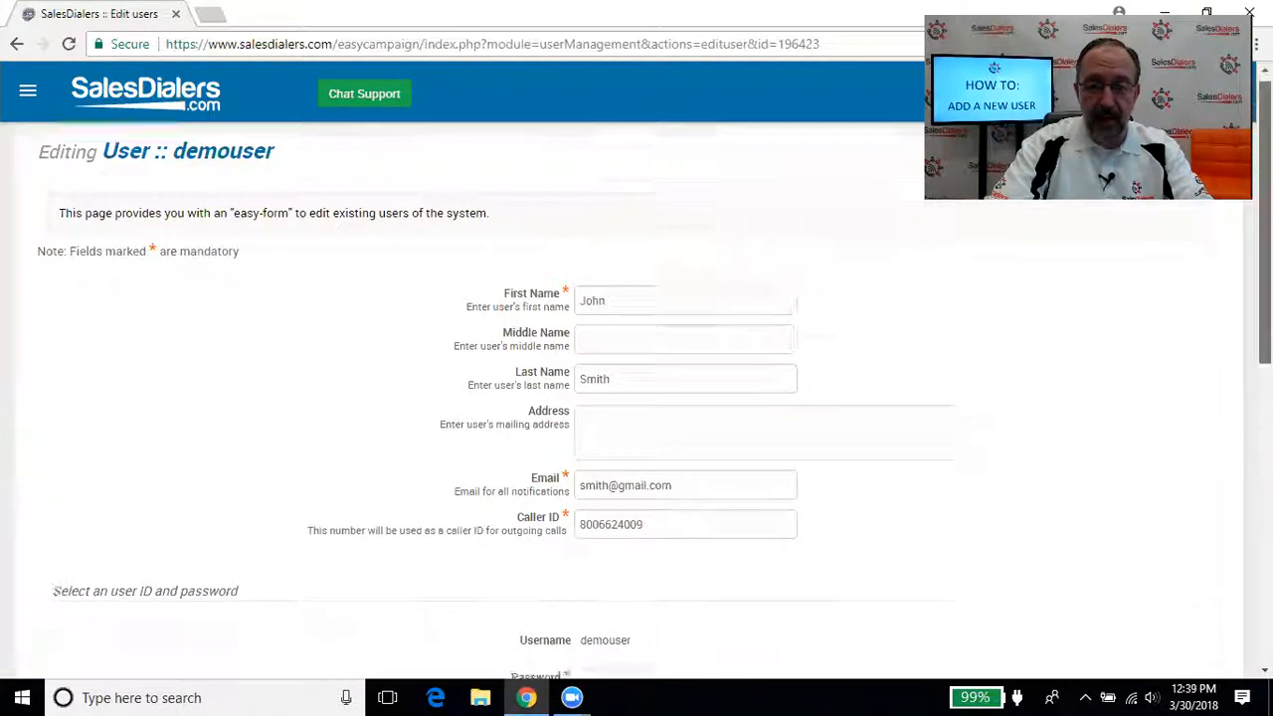
pyautogui.scroll(-1, 637, 398)
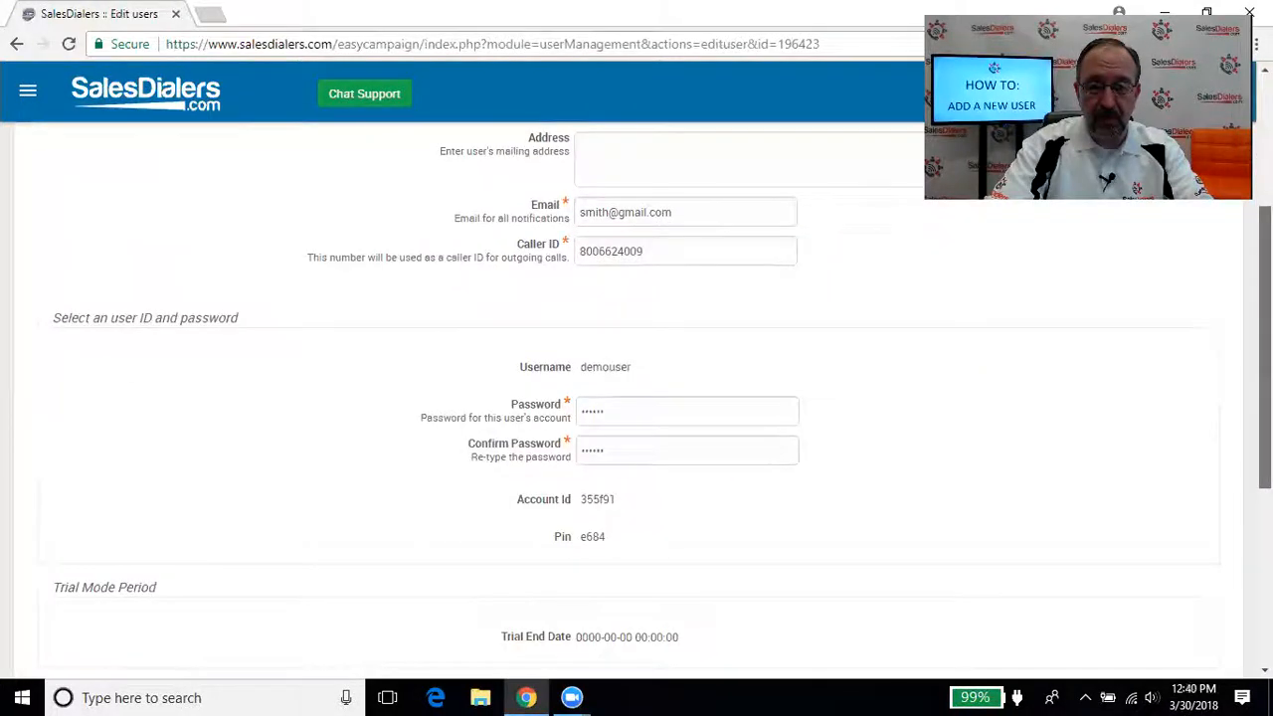
pyautogui.scroll(3, 637, 398)
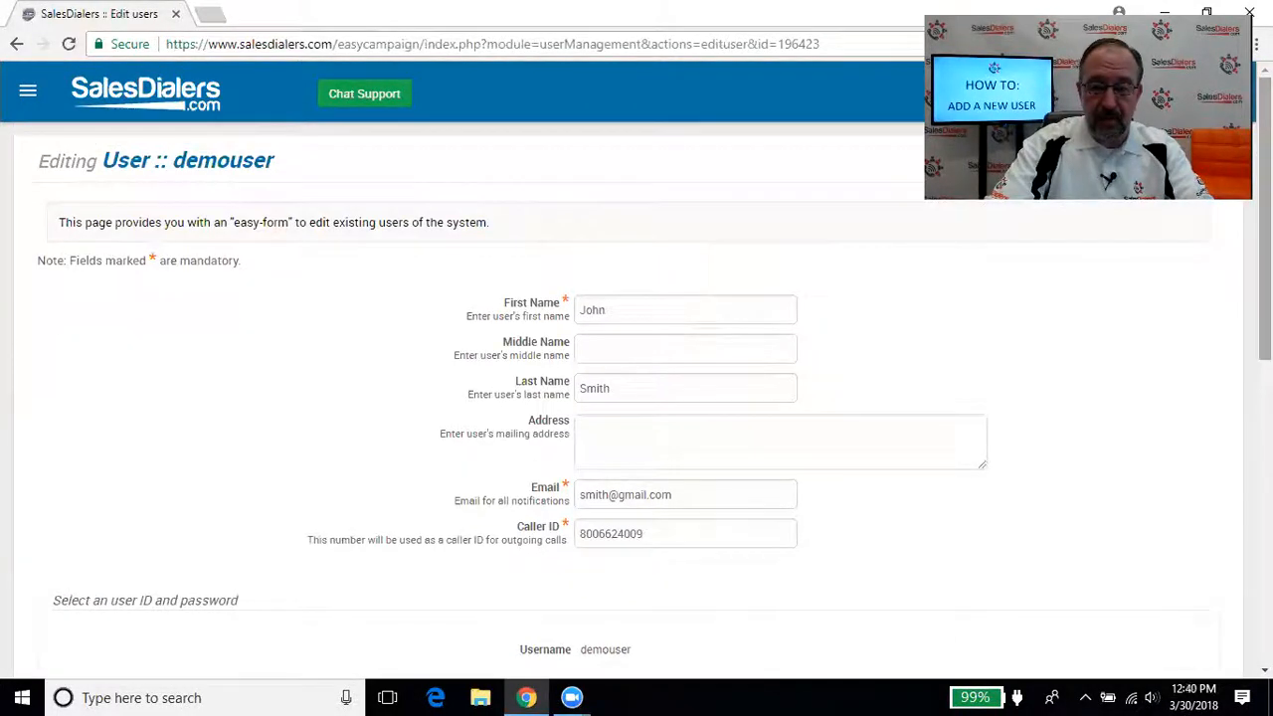
pyautogui.scroll(-3, 637, 398)
pyautogui.scroll(-3, 637, 398)
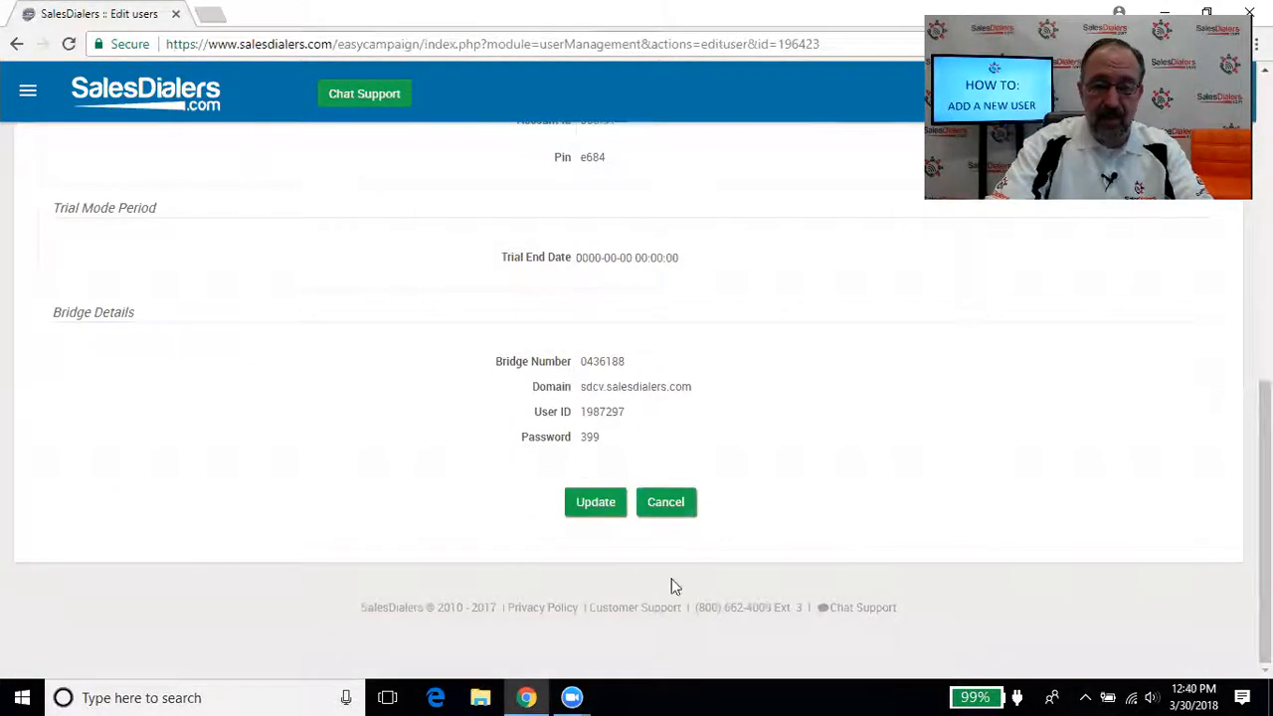
pyautogui.click(662, 504)
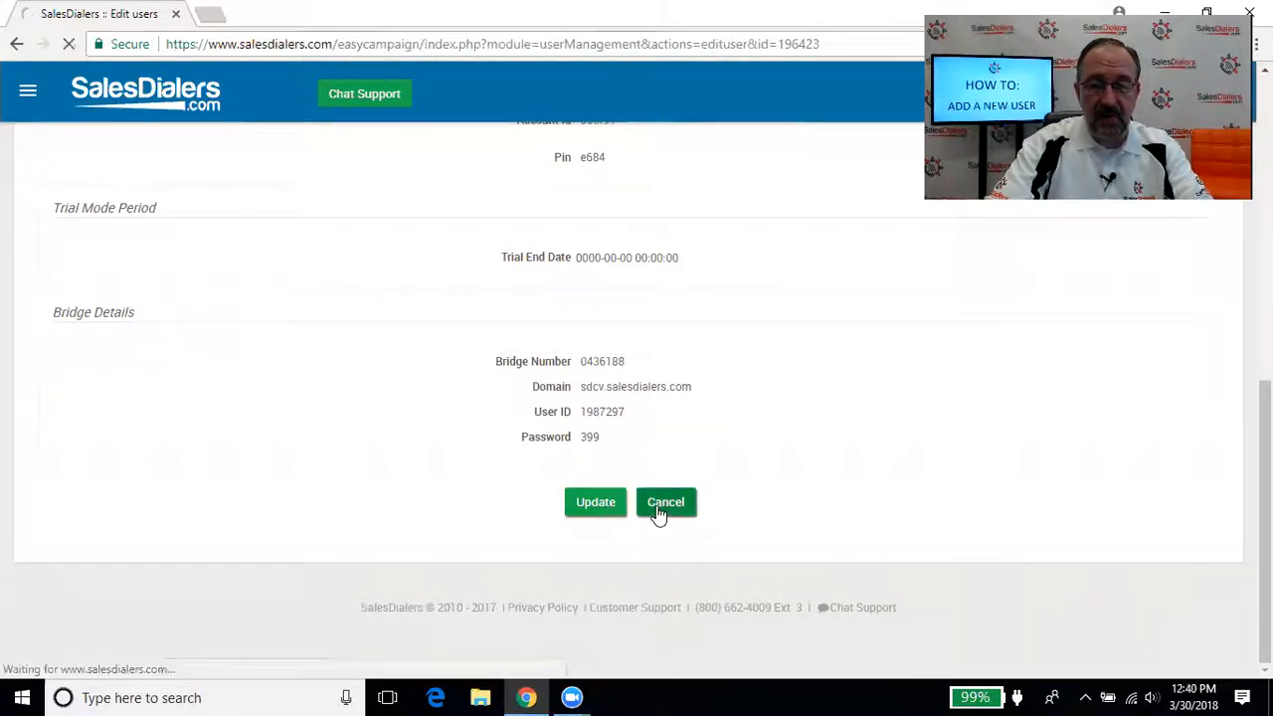